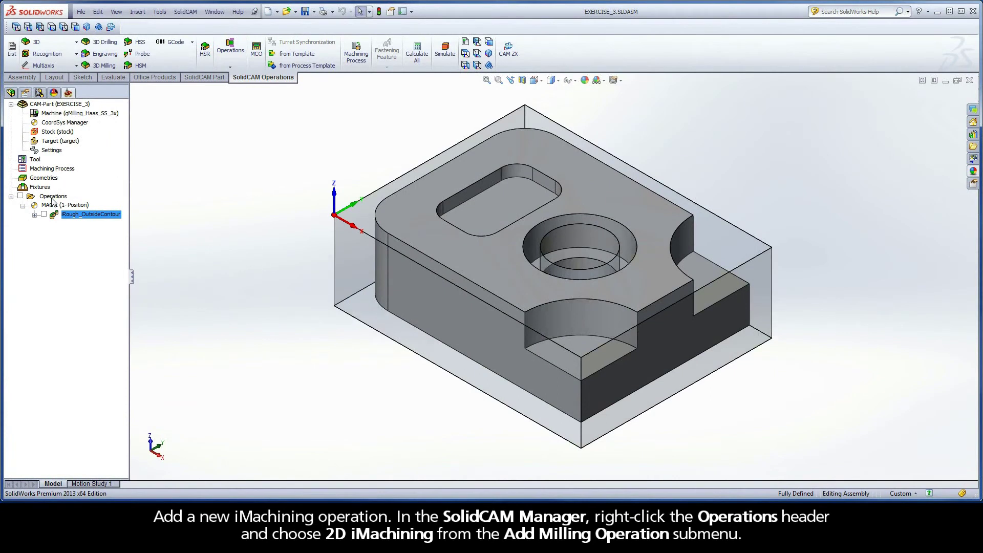
# - Add a 2D iMachining milling operation from the Operations menu, keeping the default iRough technology
pyautogui.rightClick(52, 199)
pyautogui.moveTo(79, 215)
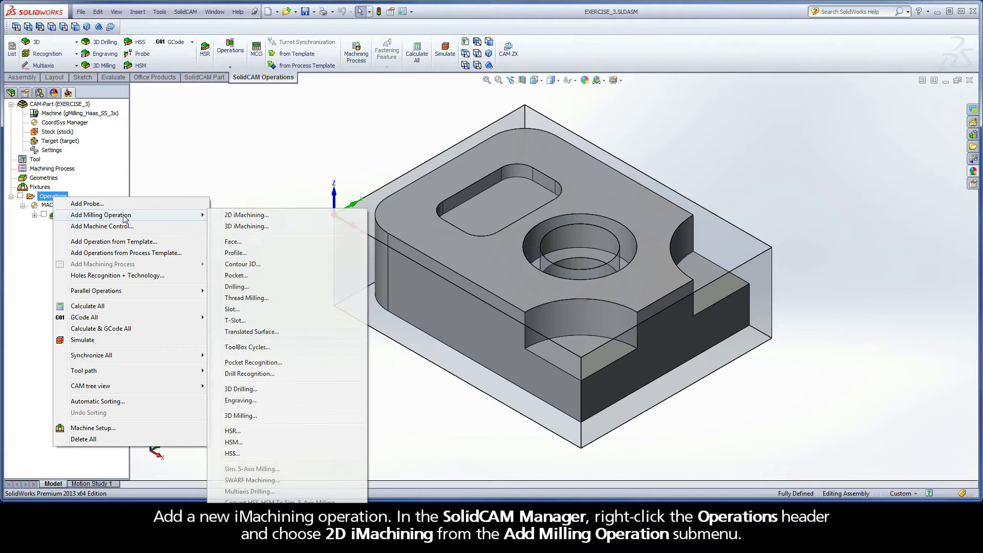
pyautogui.click(269, 217)
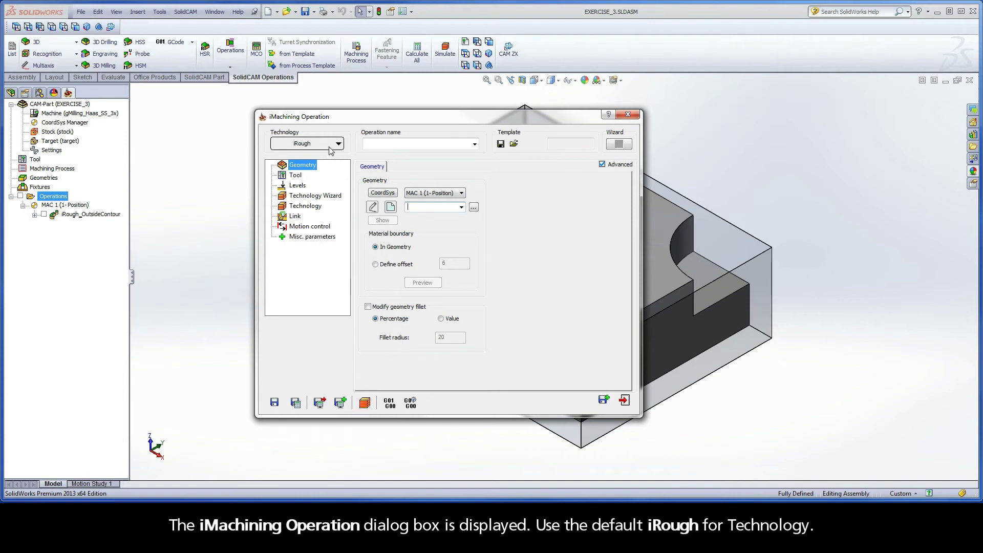
# - Define geometry contour1 as one closed chain along the pocket's top edge using Auto-constant Z
pyautogui.click(391, 207)
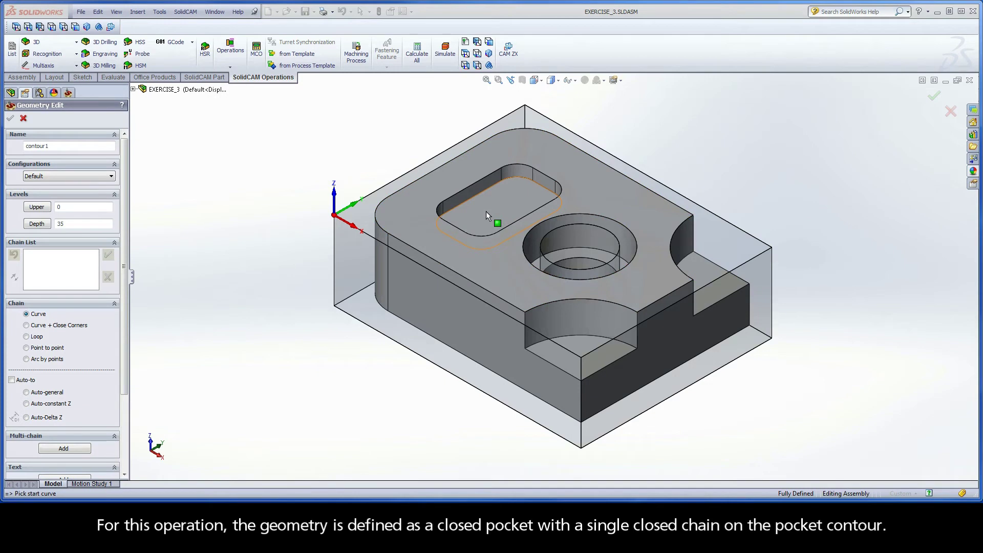
pyautogui.click(488, 176)
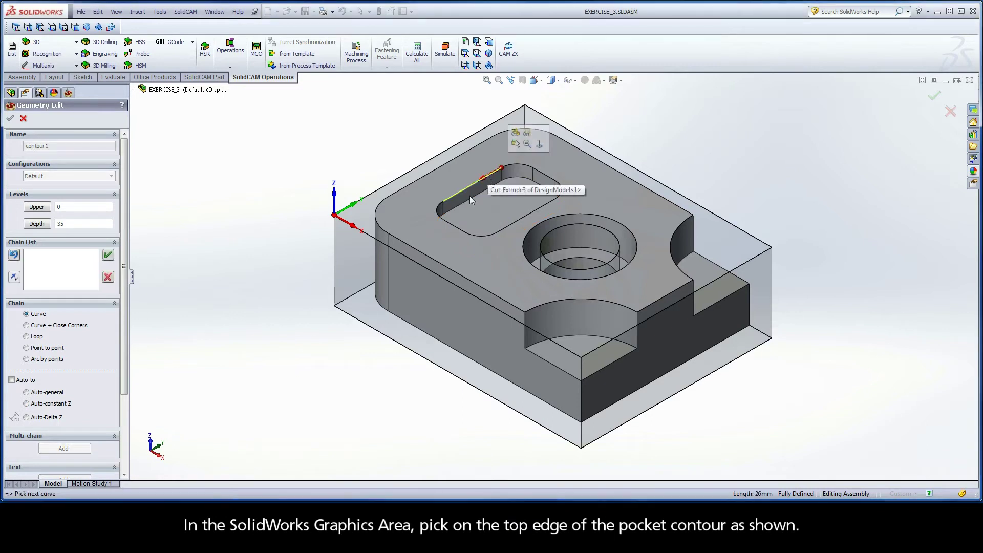
pyautogui.click(41, 405)
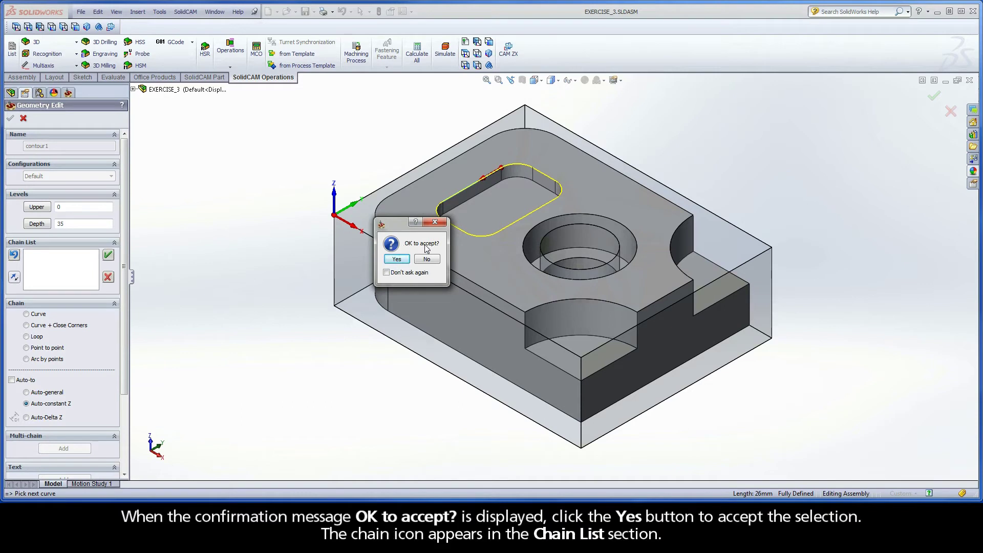
pyautogui.click(397, 260)
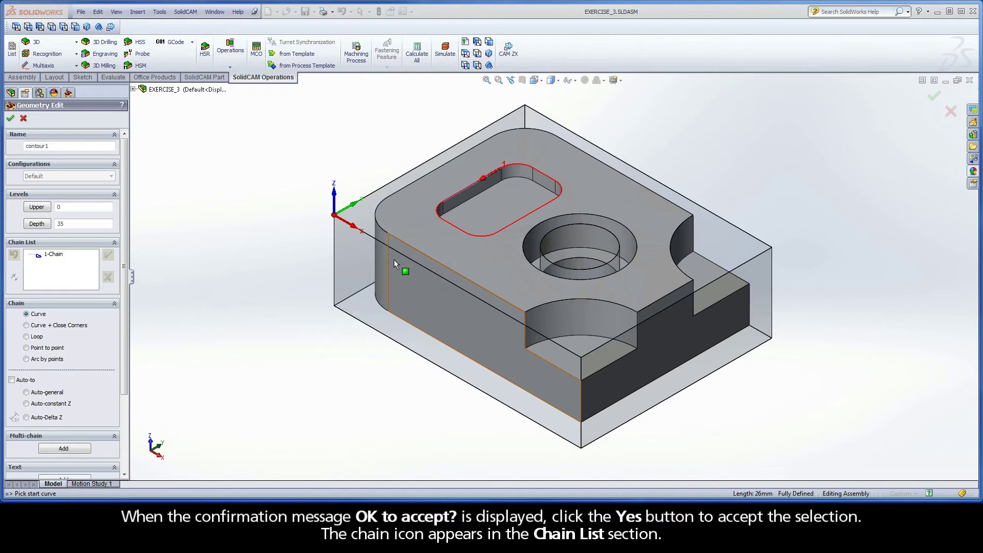
pyautogui.click(62, 256)
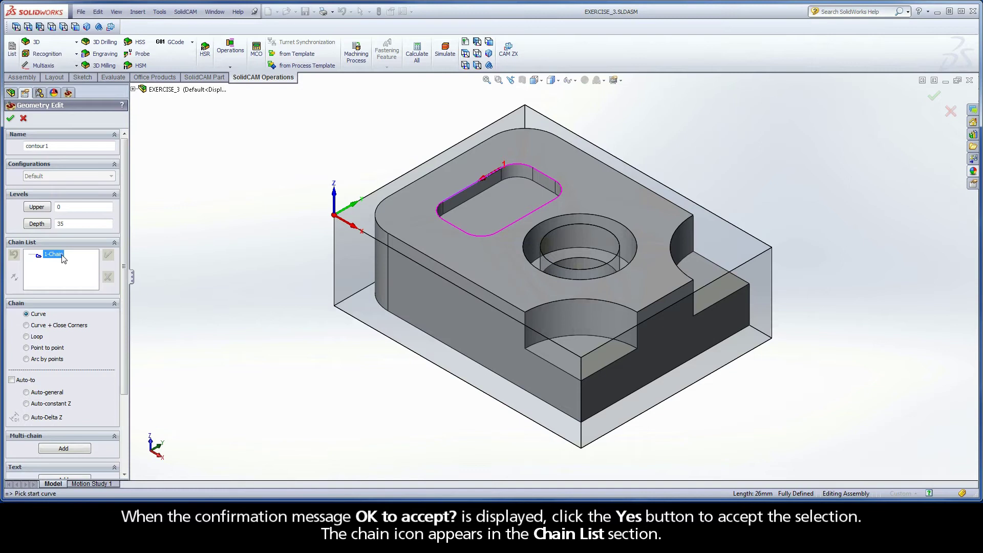
pyautogui.click(10, 120)
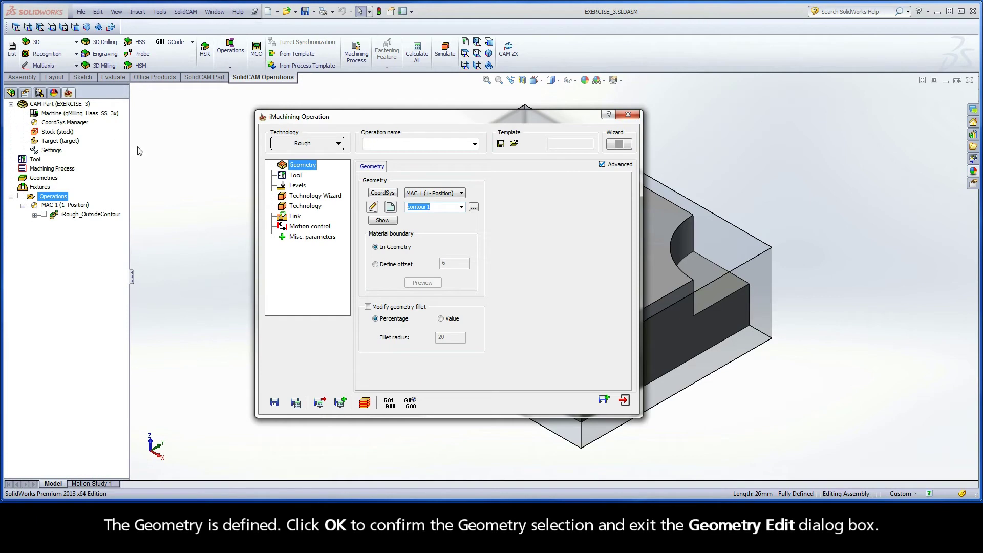
# - Assign tool 1, the 12 mm end mill, from the Part Tool Table
pyautogui.click(296, 175)
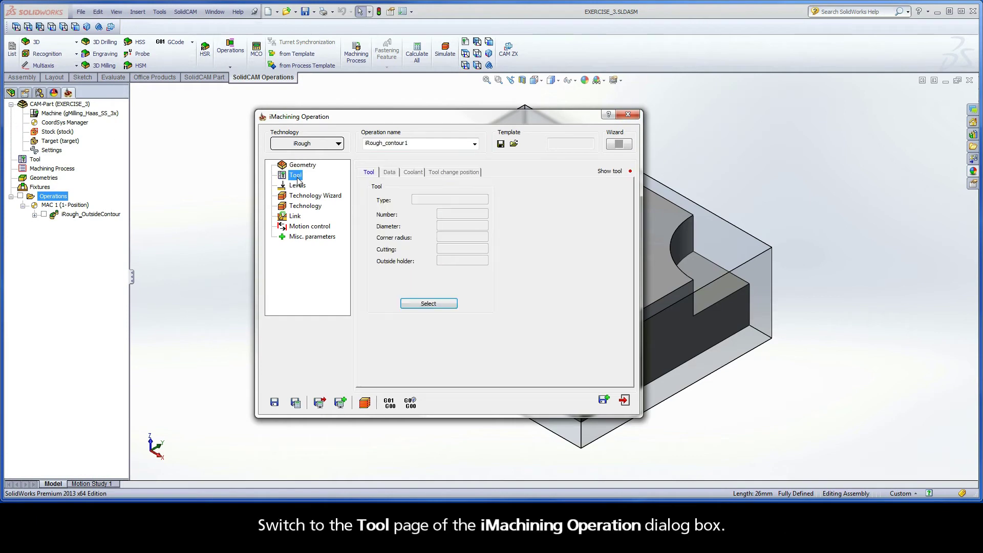
pyautogui.click(428, 304)
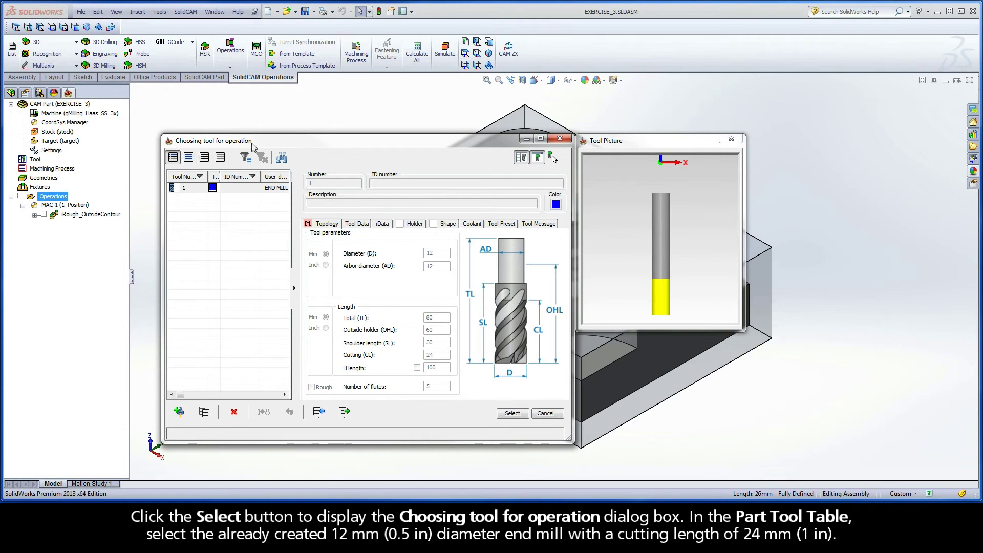
pyautogui.click(253, 188)
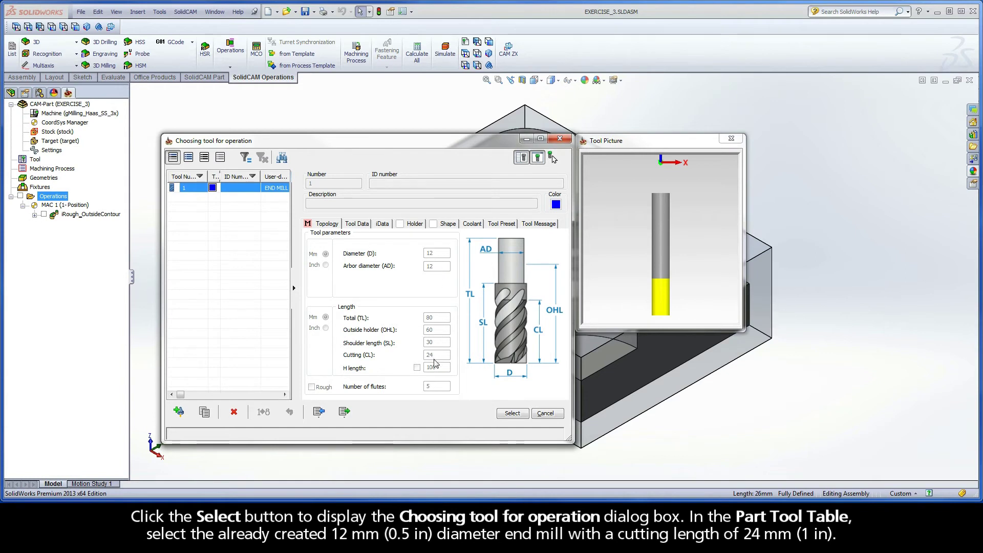
pyautogui.click(512, 413)
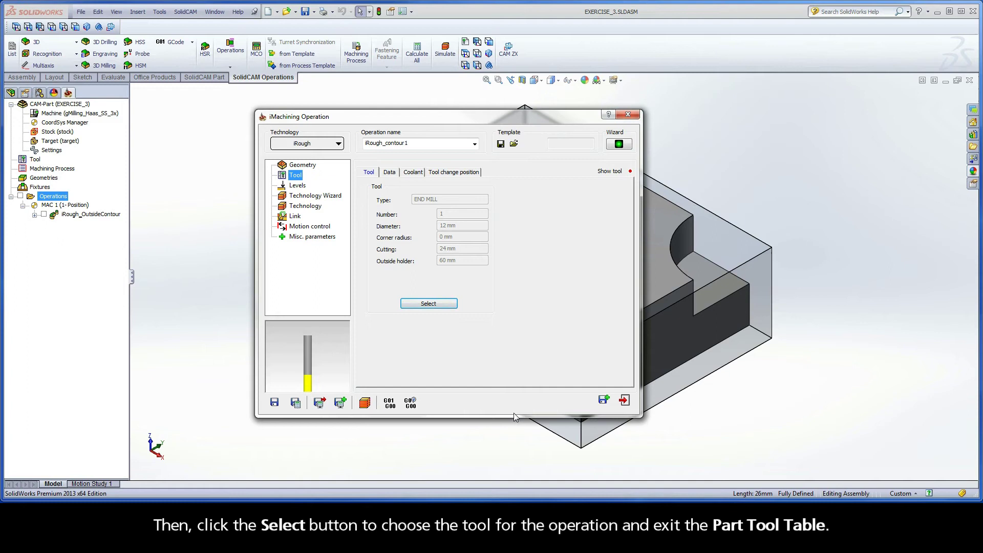
# - Set upper level 0 from the part's top face and pocket depth -5 from the pocket floor
pyautogui.click(297, 186)
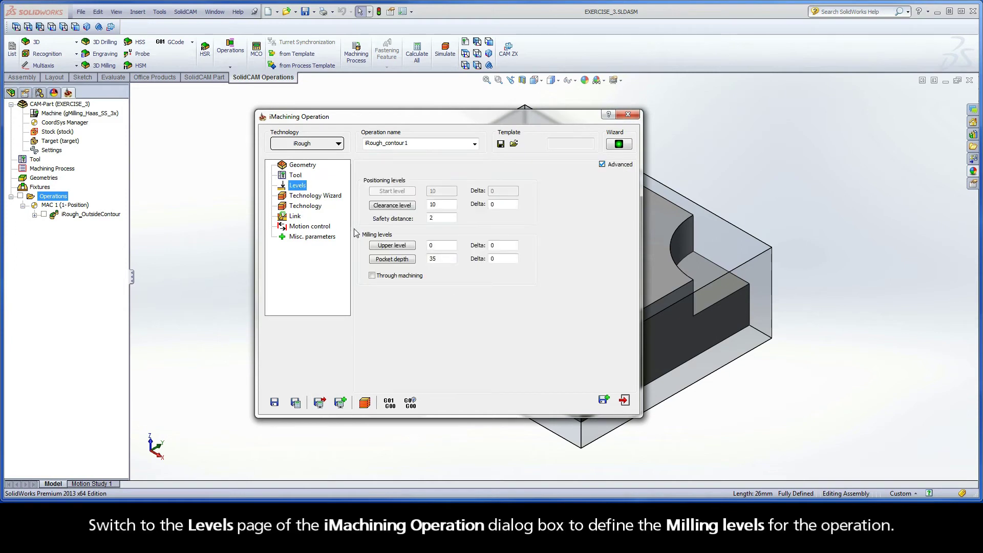
pyautogui.click(392, 250)
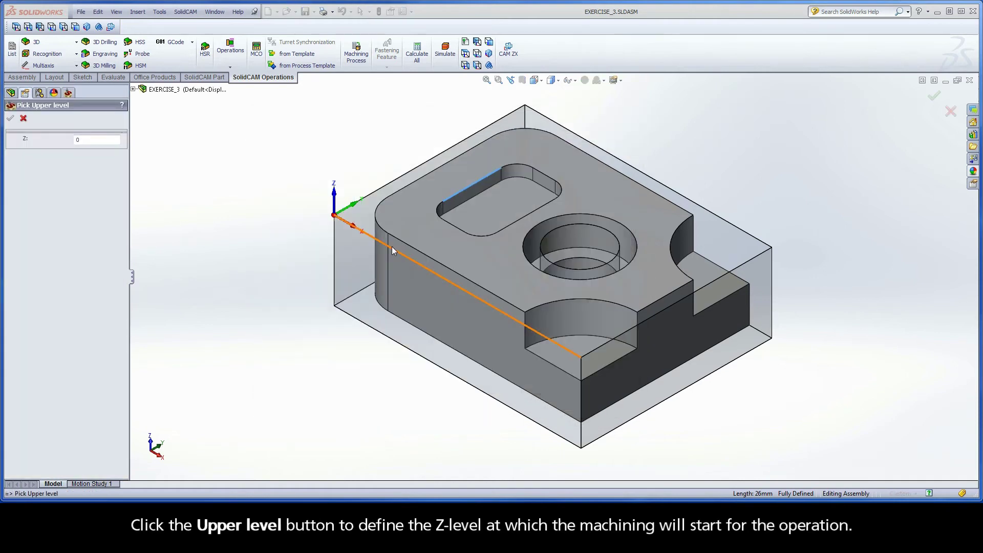
pyautogui.click(406, 213)
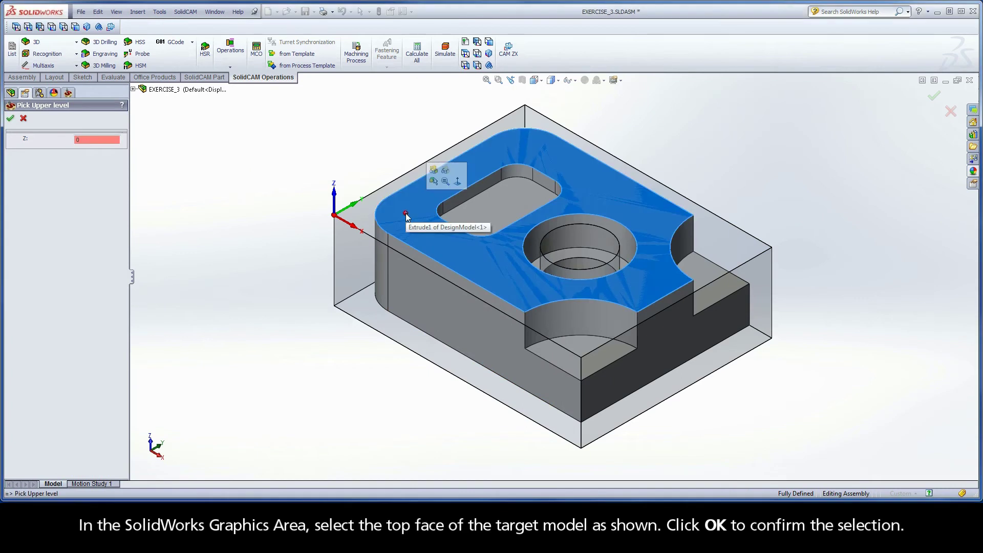
pyautogui.click(10, 120)
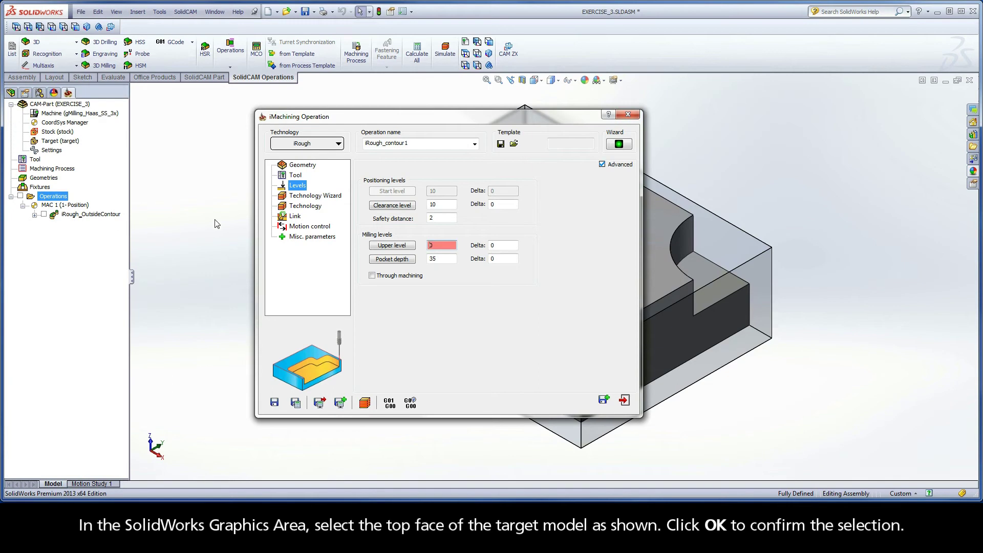
pyautogui.click(392, 259)
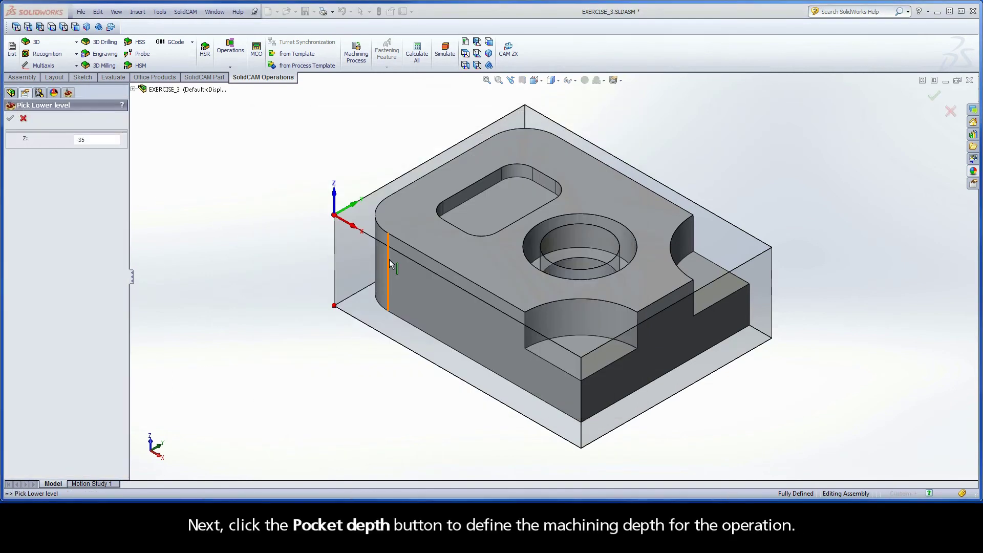
pyautogui.click(489, 212)
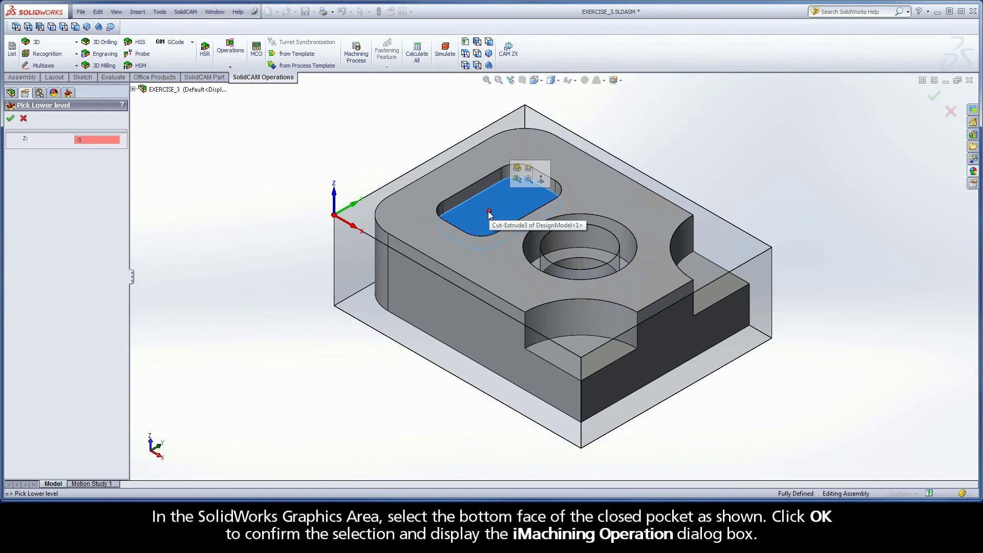
pyautogui.click(10, 119)
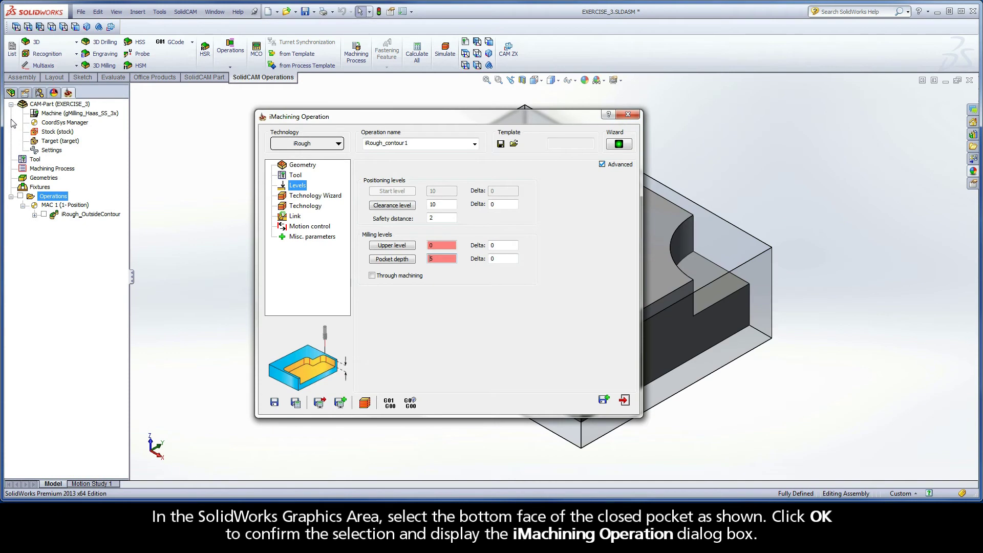
# - View the Technology Wizard cutting conditions: one 5 mm step down at ACP 0.7
pyautogui.click(314, 198)
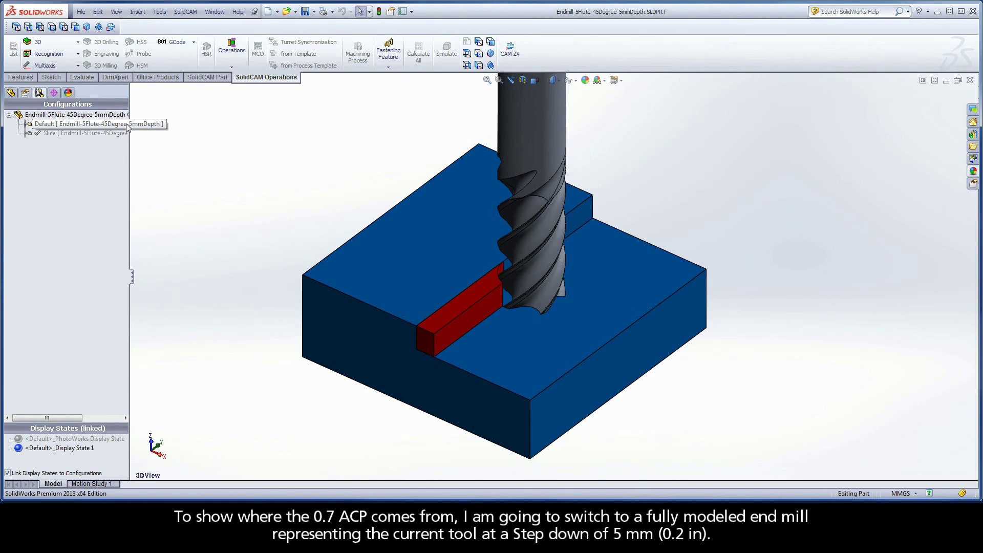
# - Show the end mill in the SlideView orientation, then sectioned in its Slice configuration
pyautogui.click(127, 127)
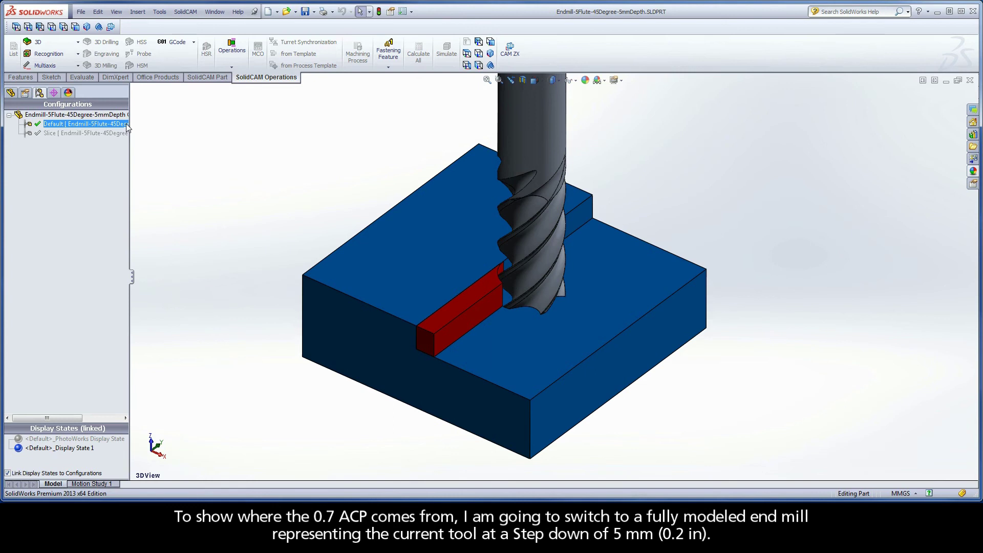
pyautogui.rightClick(135, 125)
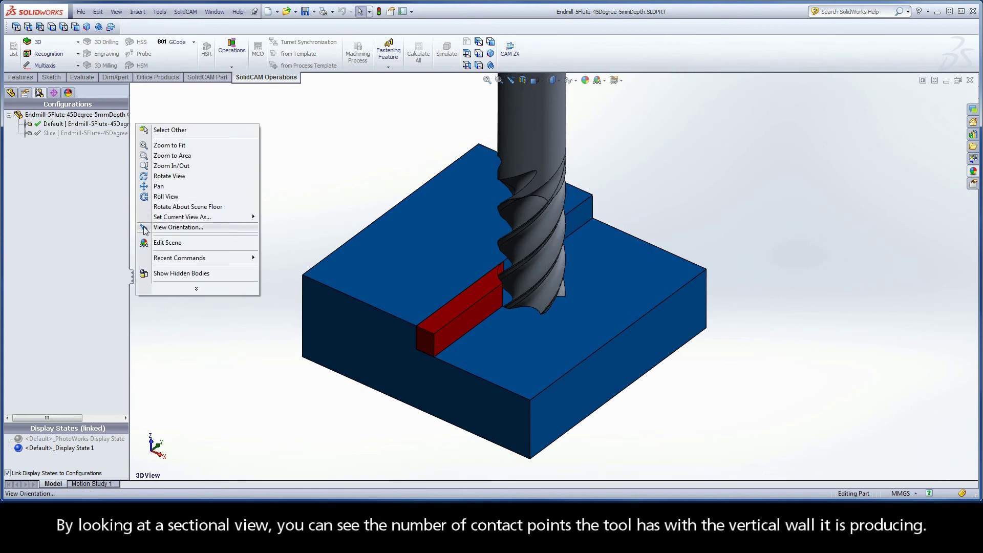
pyautogui.click(169, 226)
pyautogui.click(148, 258)
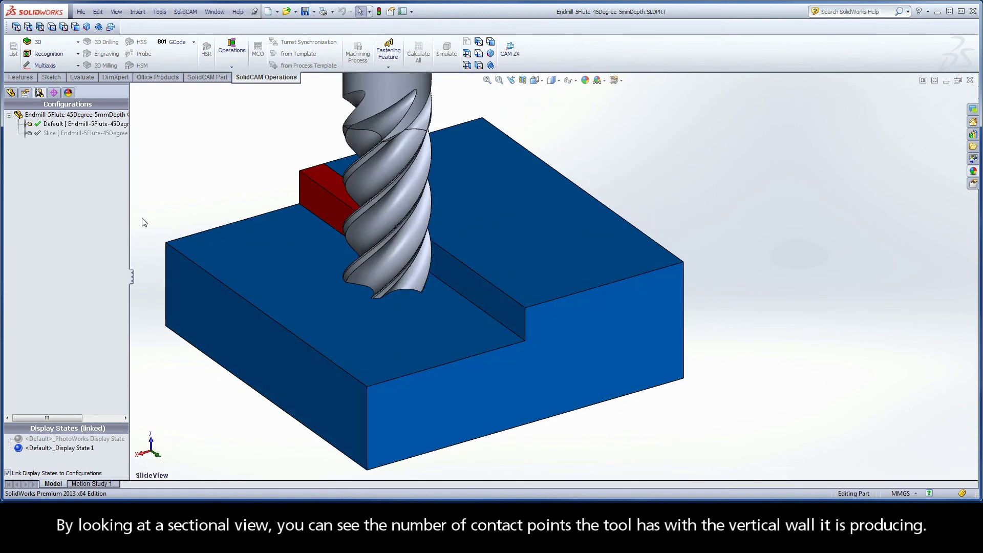
pyautogui.doubleClick(124, 133)
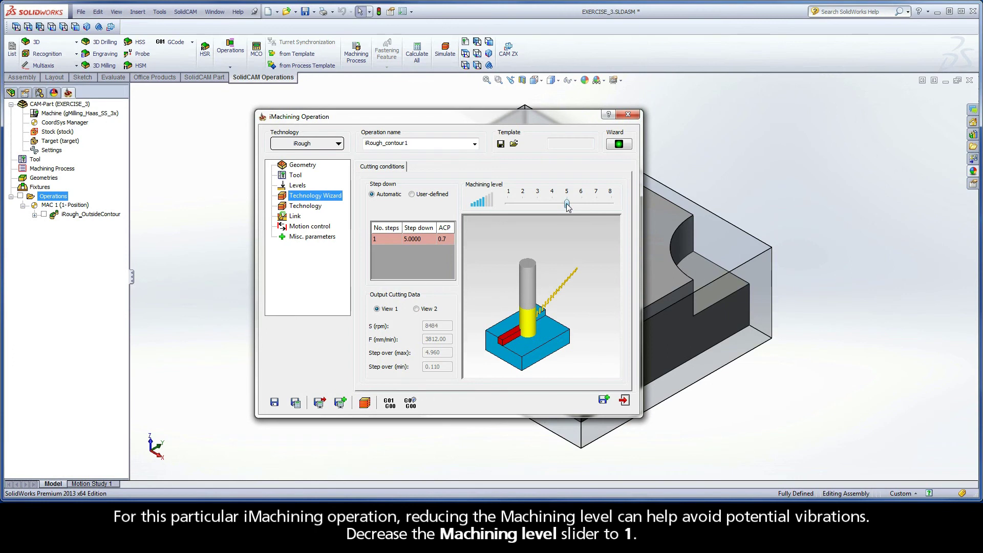
# - Lower the machining level to 1 (S 4865 rpm, F 2457 mm/min) and show Technology settings
pyautogui.moveTo(568, 204); pyautogui.dragTo(510, 205)
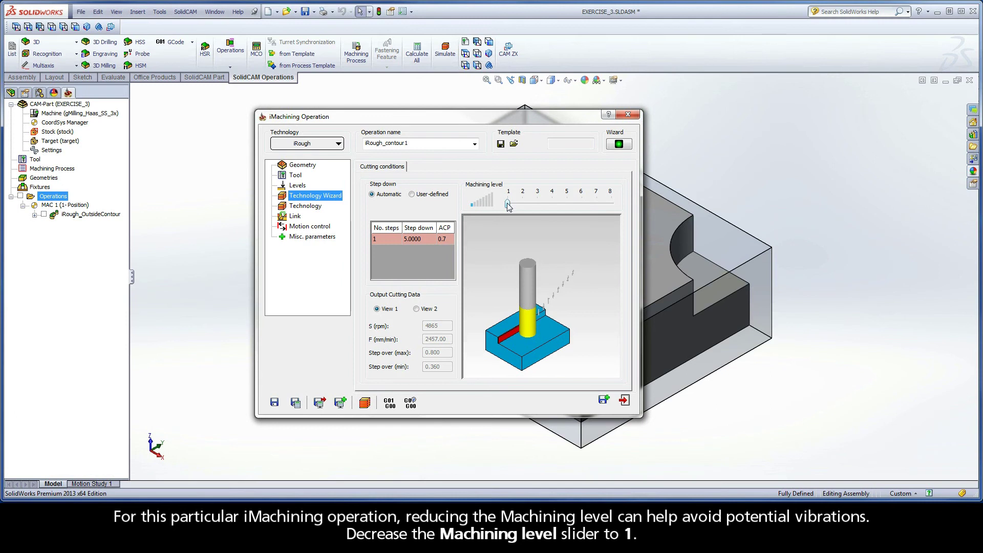
pyautogui.click(306, 206)
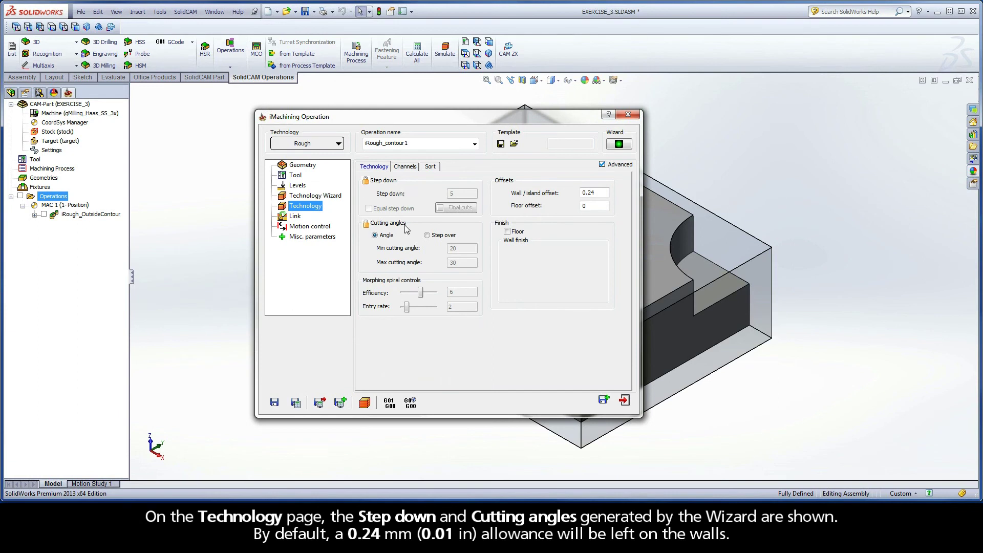
pyautogui.doubleClick(592, 193)
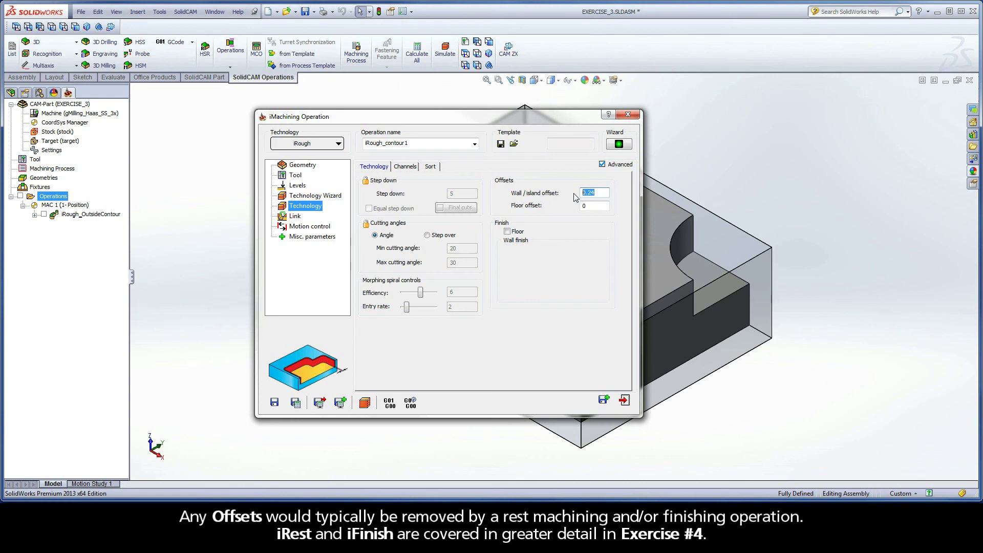
# - Rename the operation to iRough_PocketRecess on the Link page, then save and calculate it
pyautogui.click(296, 218)
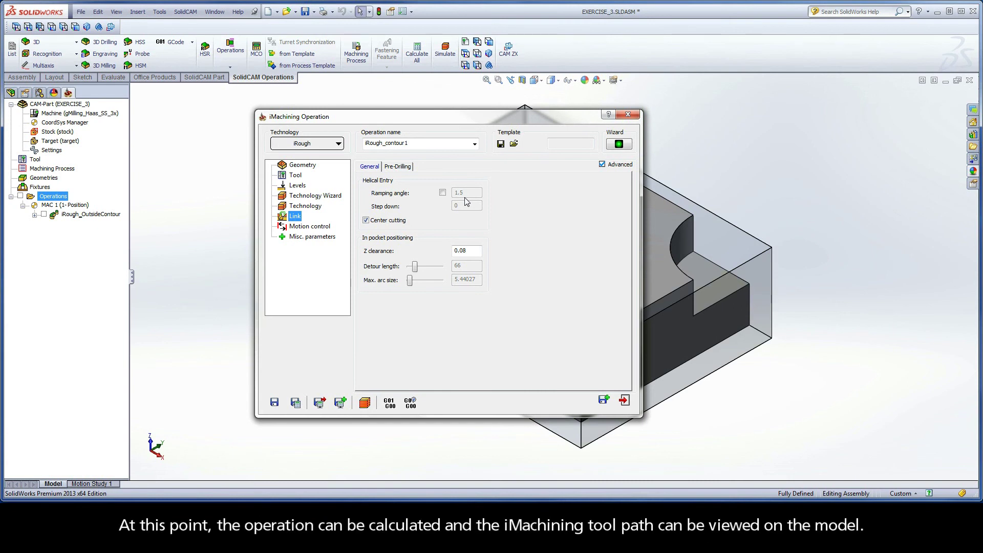
pyautogui.click(417, 146)
pyautogui.moveTo(417, 145); pyautogui.dragTo(387, 143)
pyautogui.write('P')
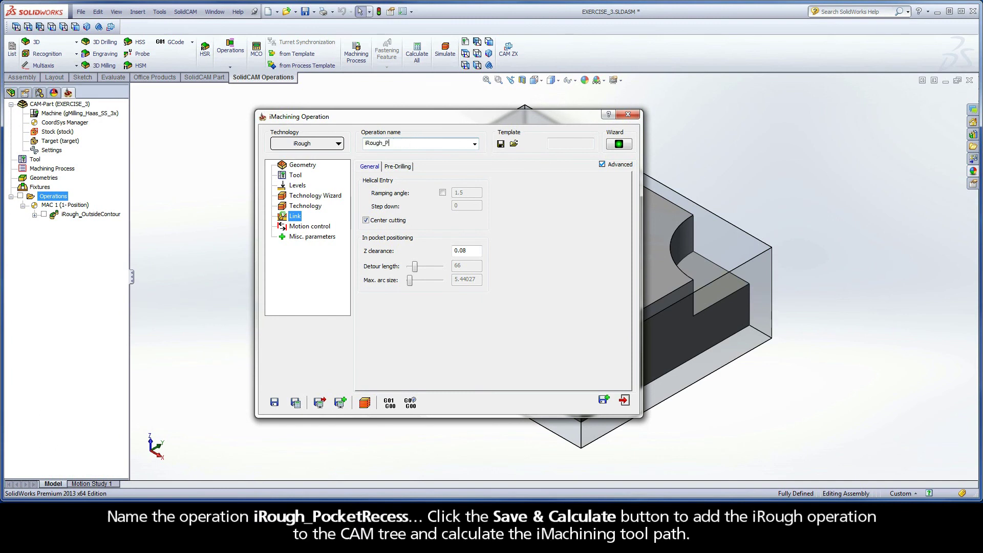
pyautogui.write('ocketRecess')
pyautogui.click(295, 403)
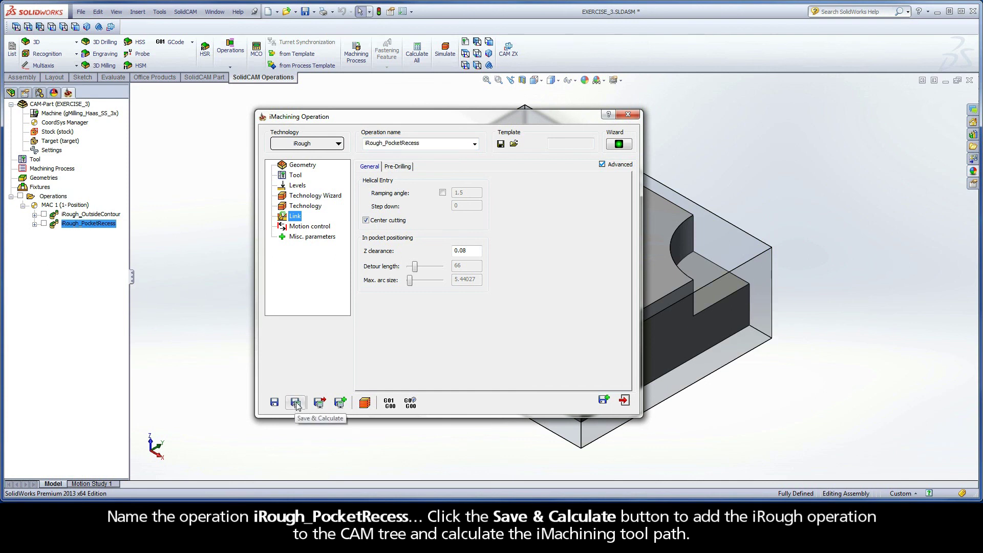
# - Run the Host CAD simulation of the pocket toolpath, then exit the simulation
pyautogui.click(366, 403)
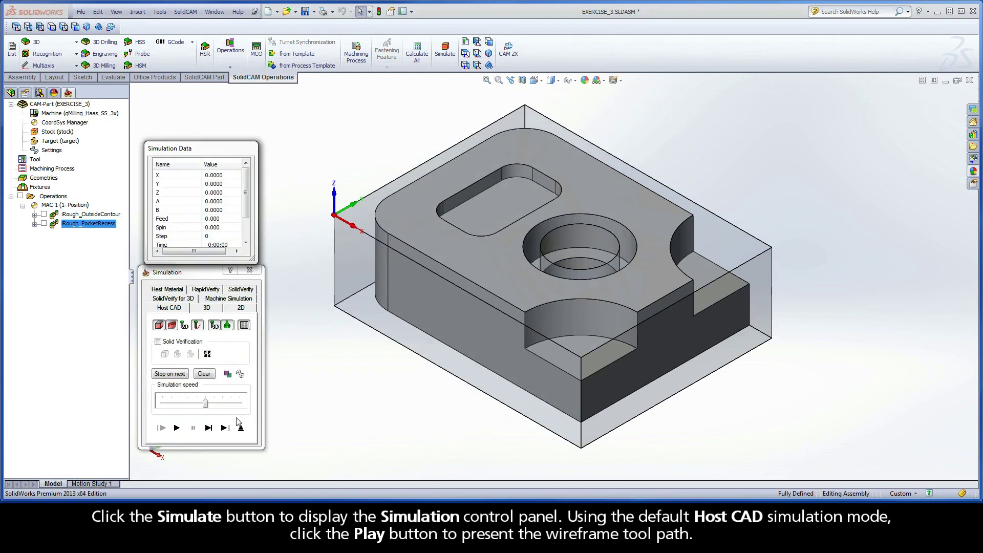
pyautogui.click(178, 428)
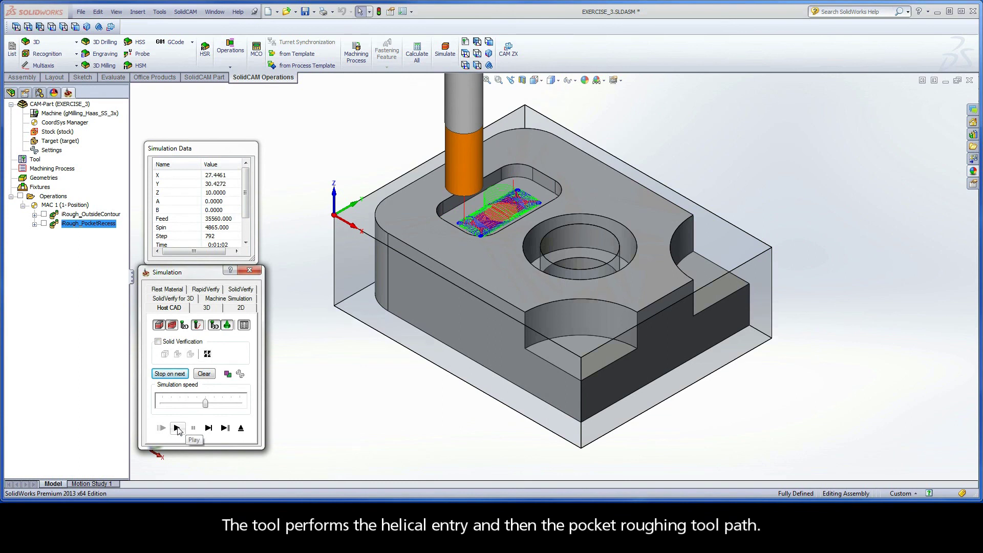
pyautogui.click(242, 429)
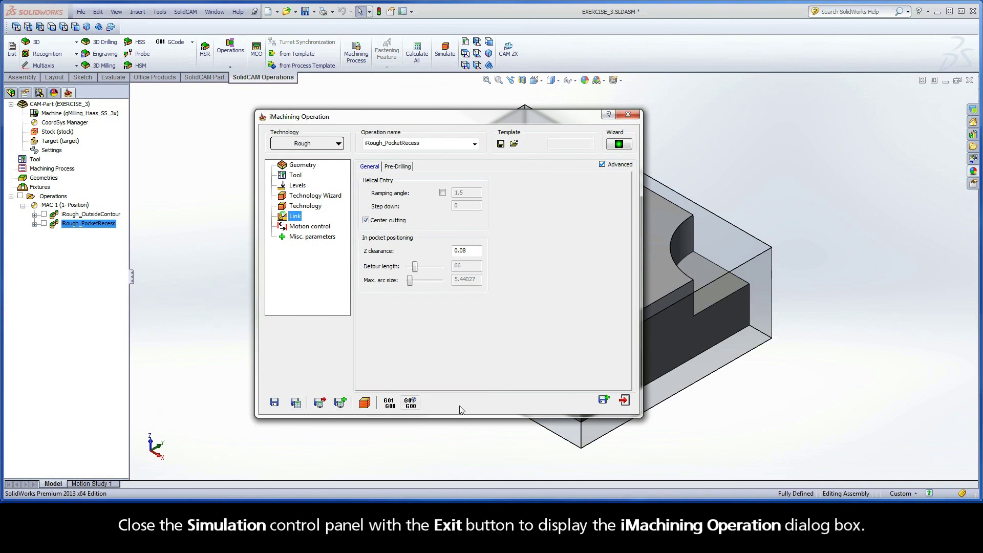
# - Exit the iMachining Operation dialog, returning to the part and operations tree
pyautogui.click(624, 402)
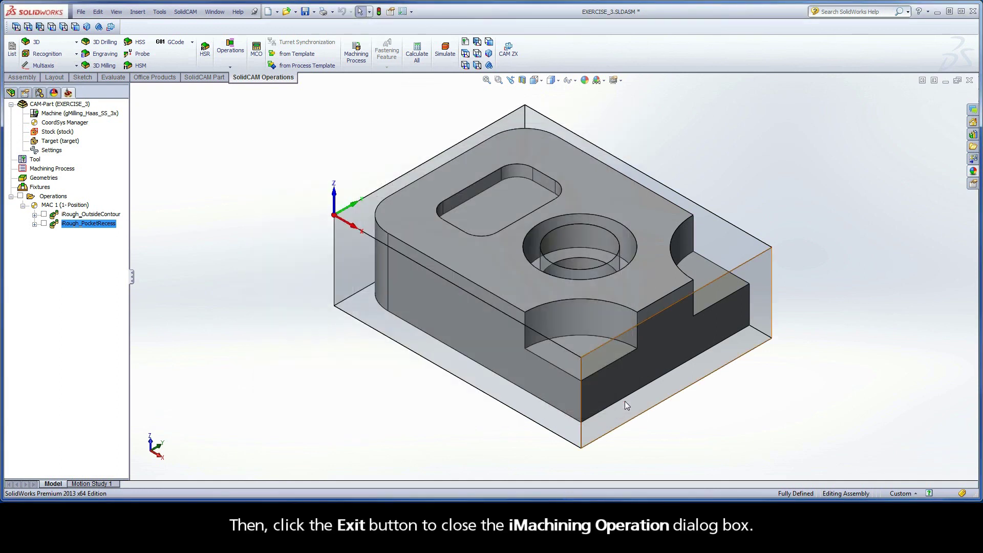